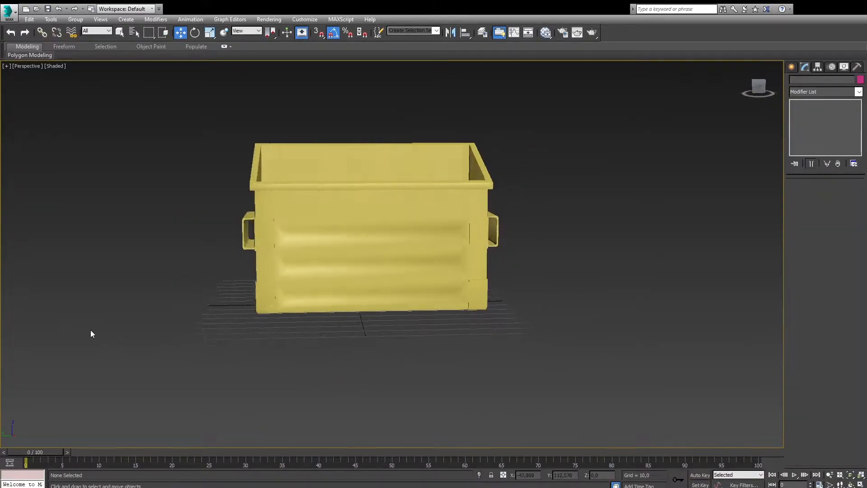
Examine the dumpster's body, side pockets, hinge brackets, rod and first ribbed lid by orbiting around each modelling stage.
{"action": "middle_click_drag", "start_coordinate": [91, 333], "coordinate": [404, 332], "text": "alt"}
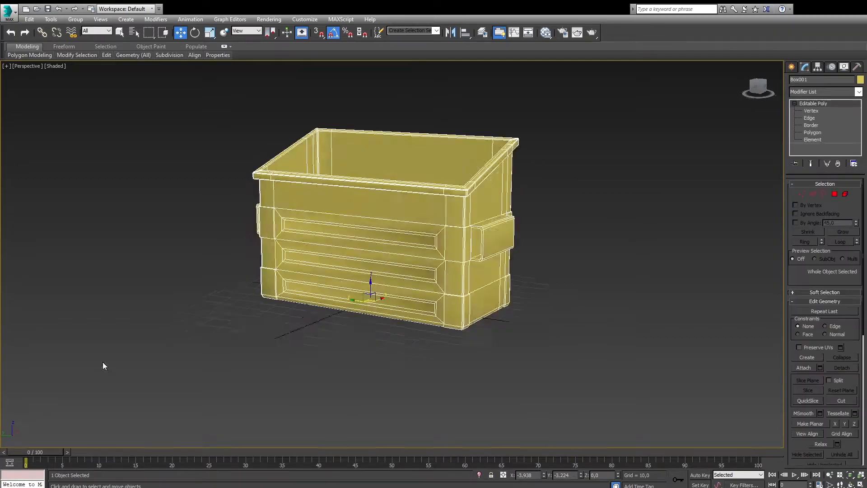
{"action": "middle_click_drag", "start_coordinate": [102, 364], "coordinate": [442, 364], "text": "alt"}
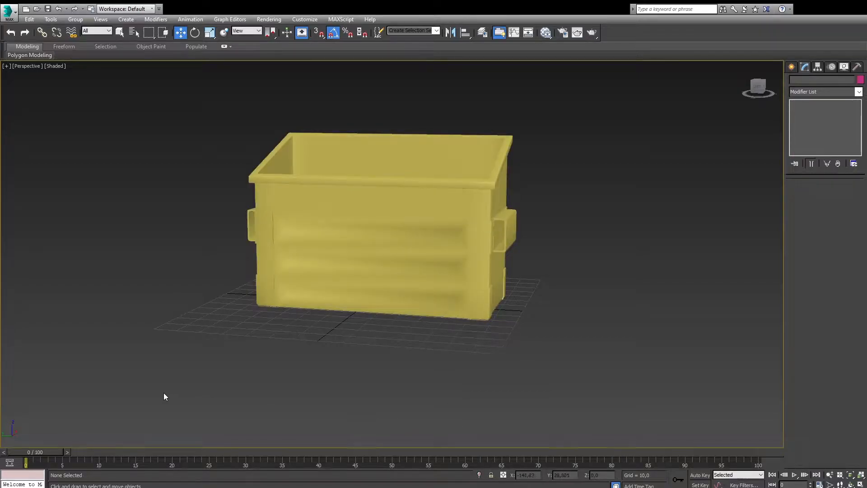
{"action": "middle_click_drag", "start_coordinate": [139, 395], "coordinate": [497, 389], "text": "alt"}
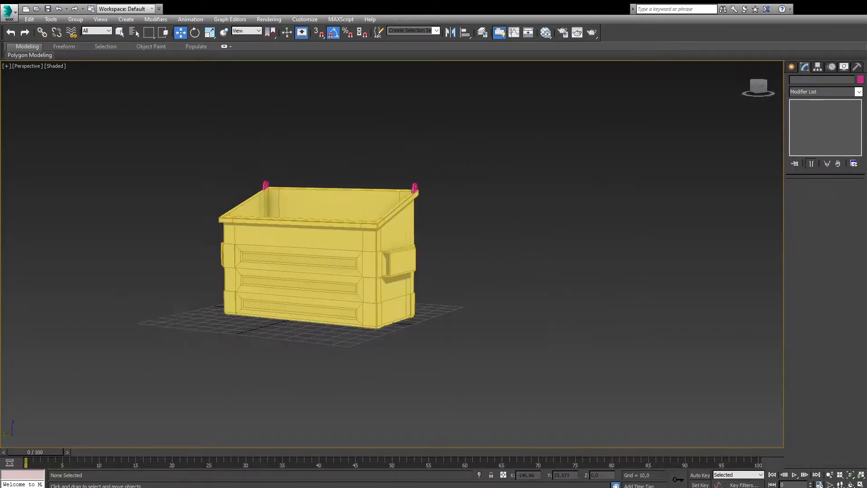
{"action": "middle_click_drag", "start_coordinate": [90, 331], "coordinate": [409, 333], "text": "alt"}
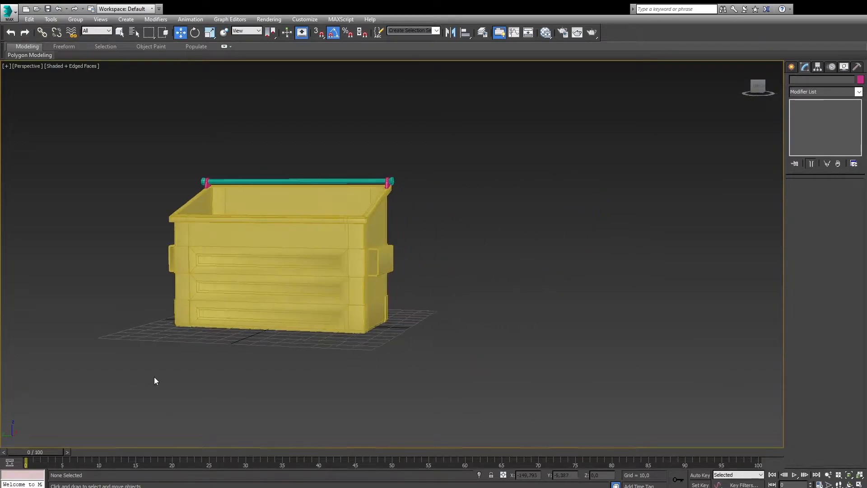
{"action": "middle_click_drag", "start_coordinate": [155, 377], "coordinate": [478, 374], "text": "alt"}
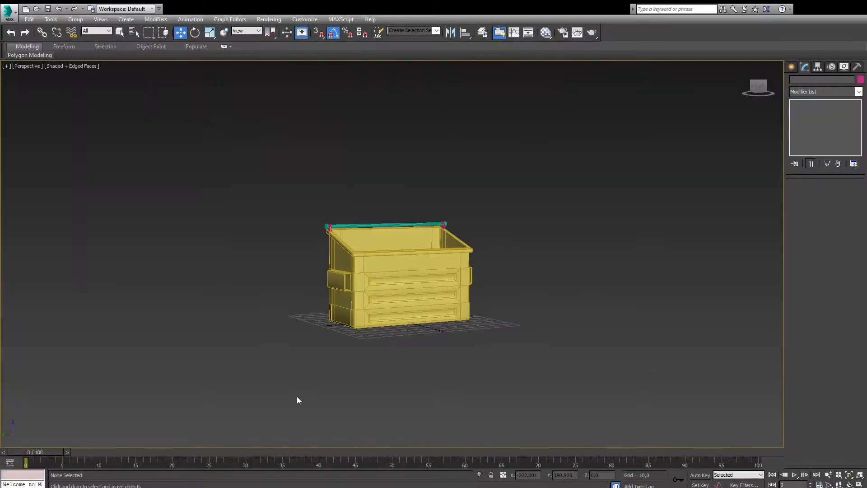
{"action": "middle_click_drag", "start_coordinate": [298, 400], "coordinate": [590, 401], "text": "alt"}
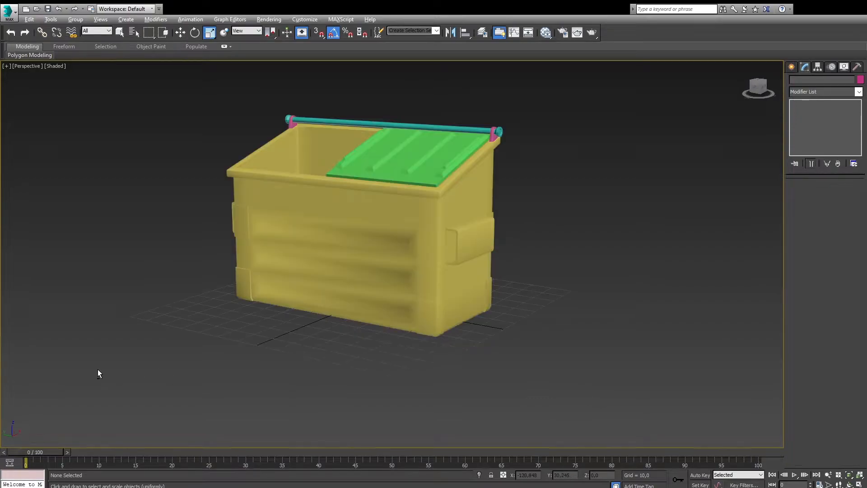
{"action": "middle_click_drag", "start_coordinate": [96, 372], "coordinate": [770, 371], "text": "alt"}
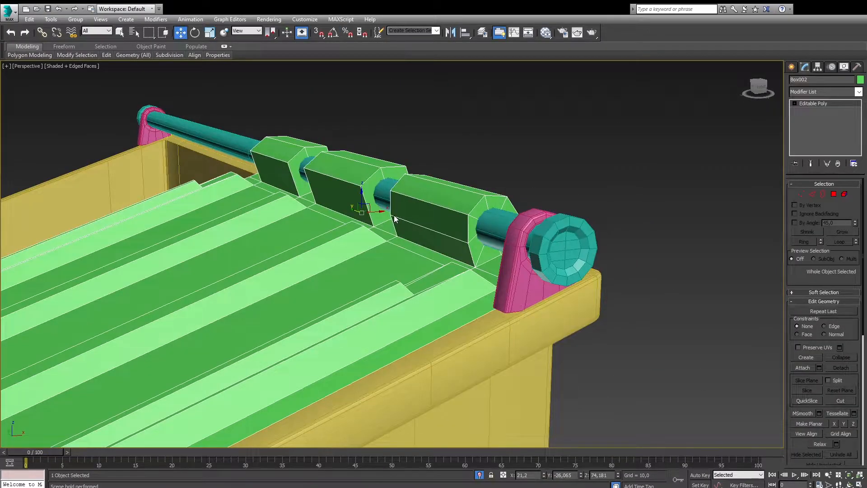
Isolate the selected ribbed lid, inspect its hollow hinge sleeves, and bring the other parts back.
{"action": "key", "text": "alt+q"}
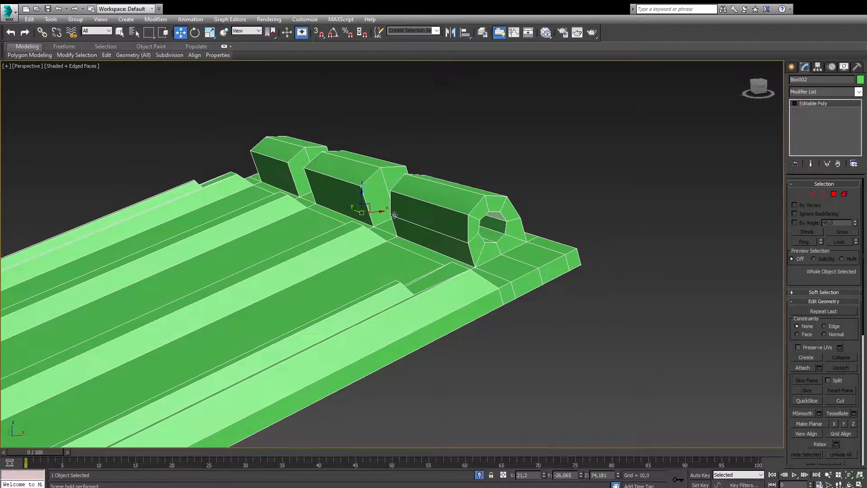
{"action": "middle_click_drag", "start_coordinate": [394, 215], "coordinate": [436, 263], "text": "alt"}
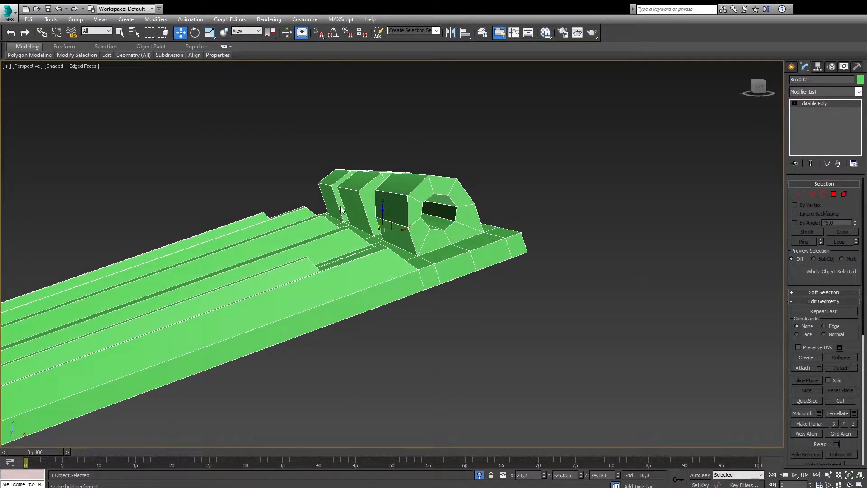
{"action": "key", "text": "alt+q"}
{"action": "middle_click_drag", "start_coordinate": [314, 238], "coordinate": [327, 254], "text": "alt"}
{"action": "scroll", "coordinate": [321, 255], "scroll_direction": "down", "scroll_amount": 5}
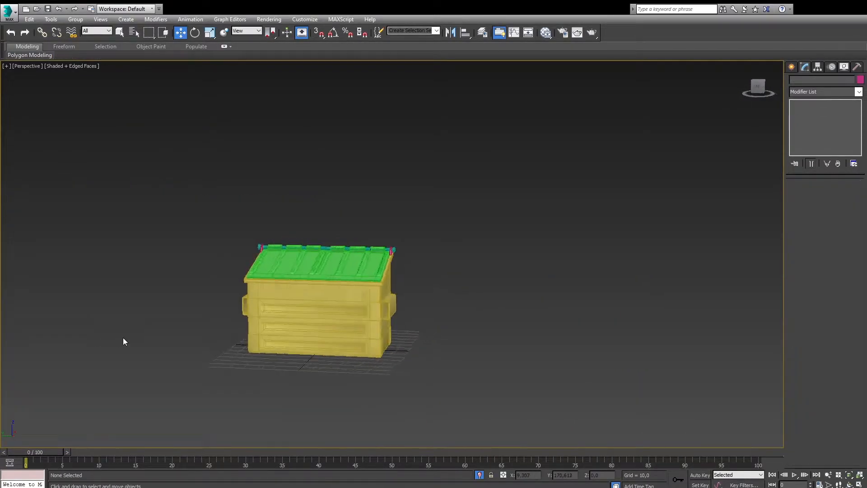
Select both green lids, isolate them to inspect their ribs and hinge sleeves, and end the isolation.
{"action": "middle_click_drag", "start_coordinate": [123, 339], "coordinate": [432, 339], "text": "alt"}
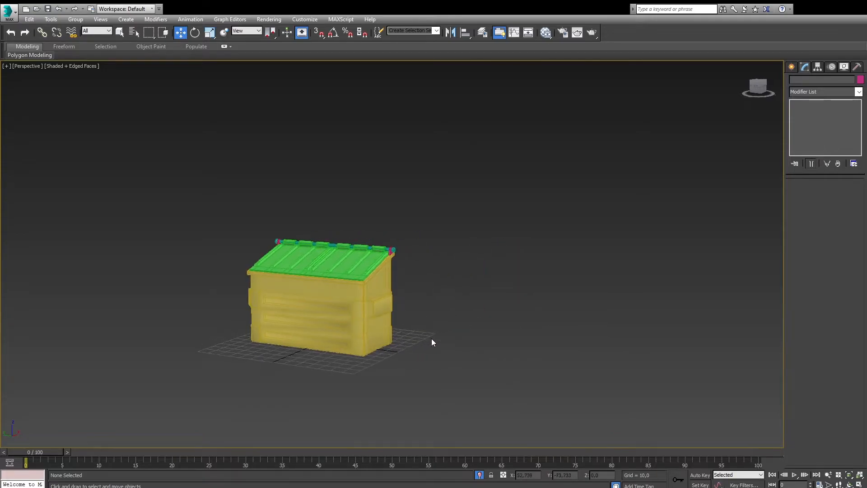
{"action": "scroll", "coordinate": [355, 285], "scroll_direction": "up", "scroll_amount": 6}
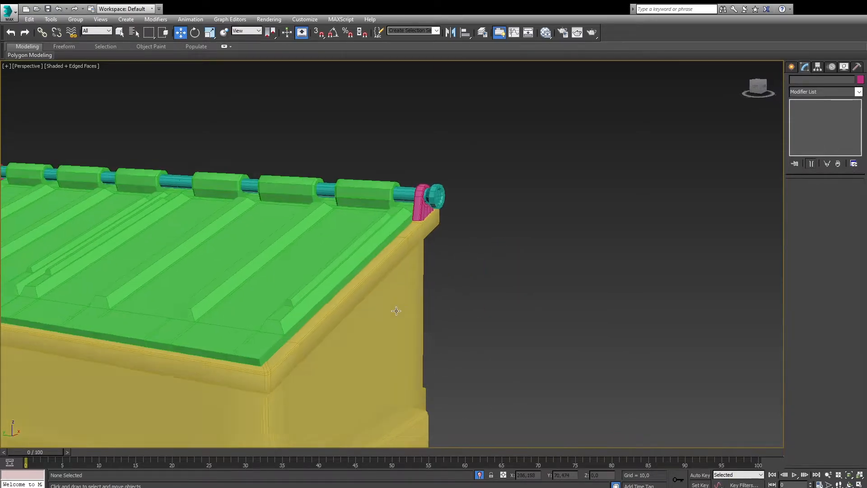
{"action": "scroll", "coordinate": [395, 310], "scroll_direction": "up", "scroll_amount": 2}
{"action": "scroll", "coordinate": [368, 312], "scroll_direction": "down", "scroll_amount": 2}
{"action": "left_click", "coordinate": [324, 259]}
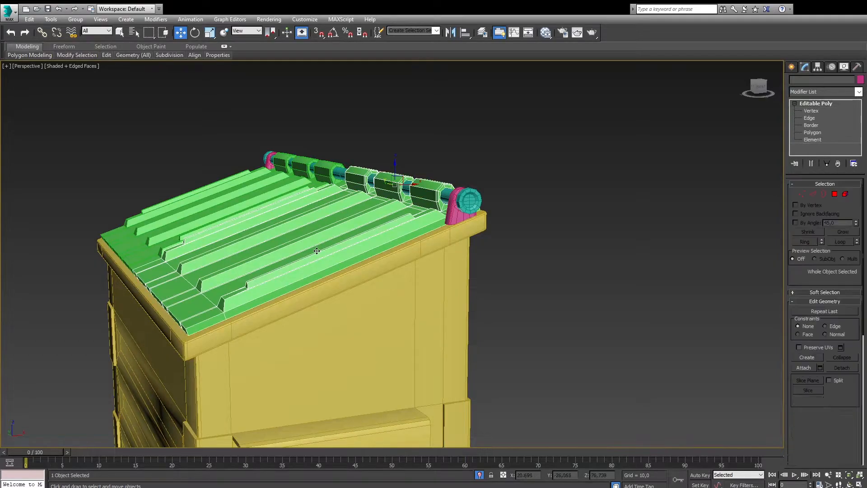
{"action": "left_click", "coordinate": [229, 203], "text": "ctrl"}
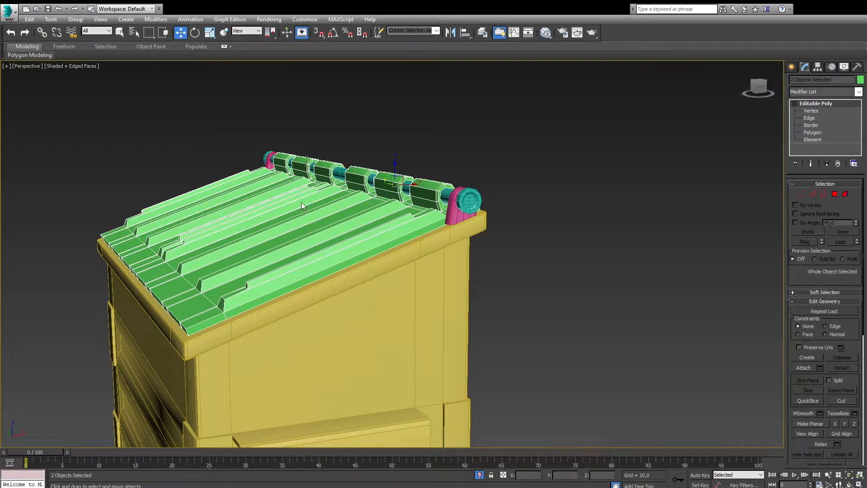
{"action": "key", "text": "alt+q"}
{"action": "mouse_move", "coordinate": [418, 256]}
{"action": "middle_mouse_down", "text": "alt"}
{"action": "mouse_move", "coordinate": [399, 255]}
{"action": "mouse_move", "coordinate": [575, 254]}
{"action": "mouse_move", "coordinate": [541, 272]}
{"action": "mouse_move", "coordinate": [422, 288]}
{"action": "mouse_move", "coordinate": [417, 271]}
{"action": "mouse_move", "coordinate": [426, 264]}
{"action": "middle_mouse_up", "text": "alt"}
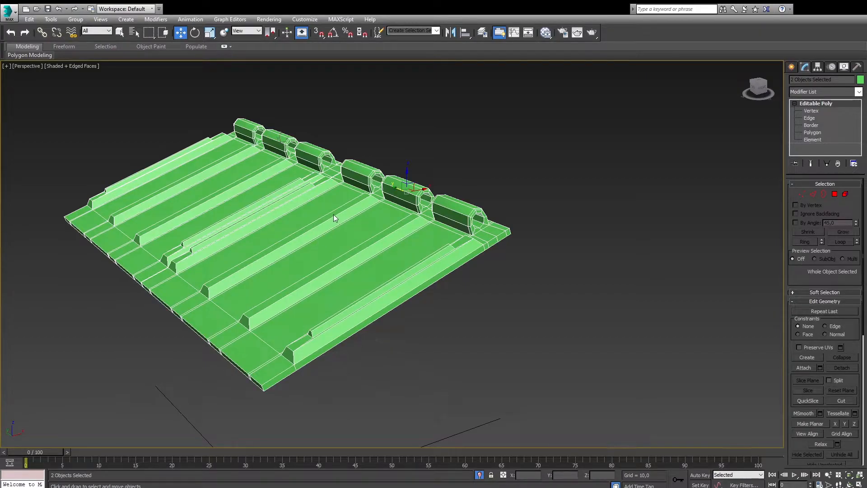
{"action": "key", "text": "alt+q"}
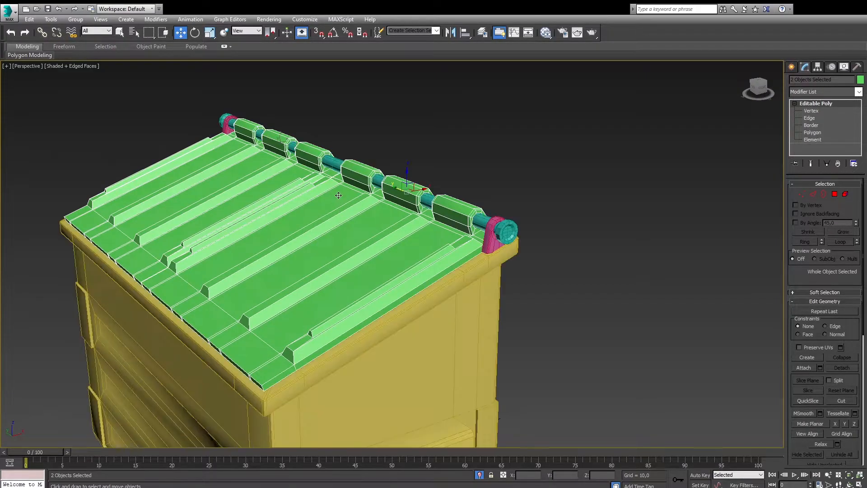
Try rotating the nearer lid open by about 20 degrees around the hinge rod, and clear the selection.
{"action": "left_click", "coordinate": [358, 244]}
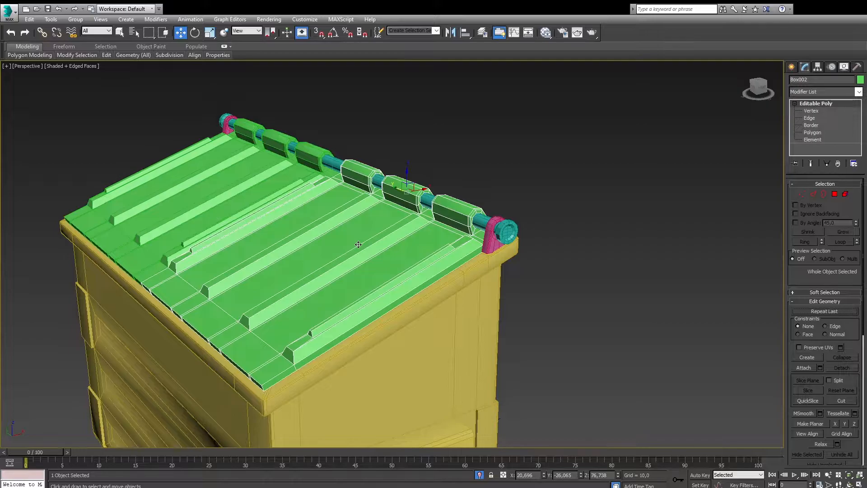
{"action": "left_click", "coordinate": [195, 33]}
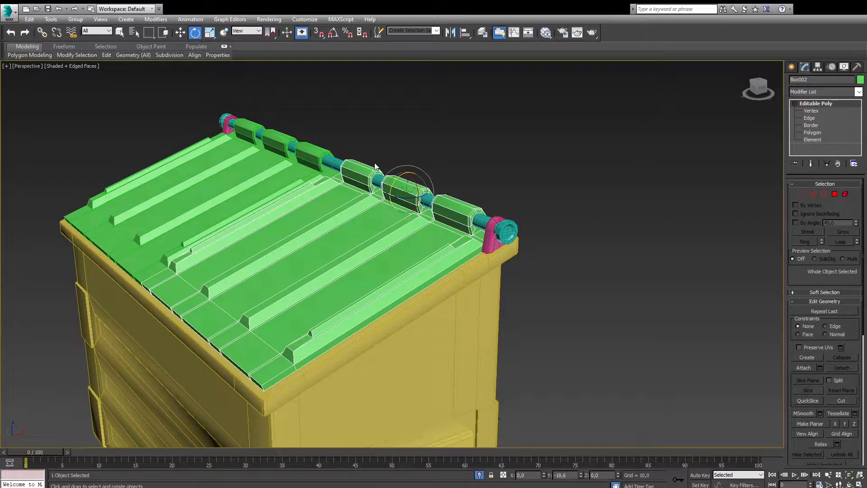
{"action": "left_click_drag", "start_coordinate": [394, 187], "coordinate": [474, 204]}
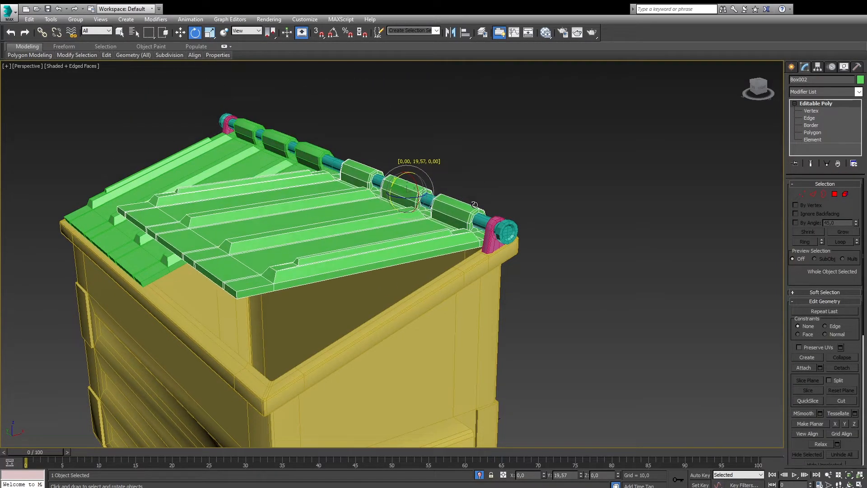
{"action": "right_click", "coordinate": [474, 204]}
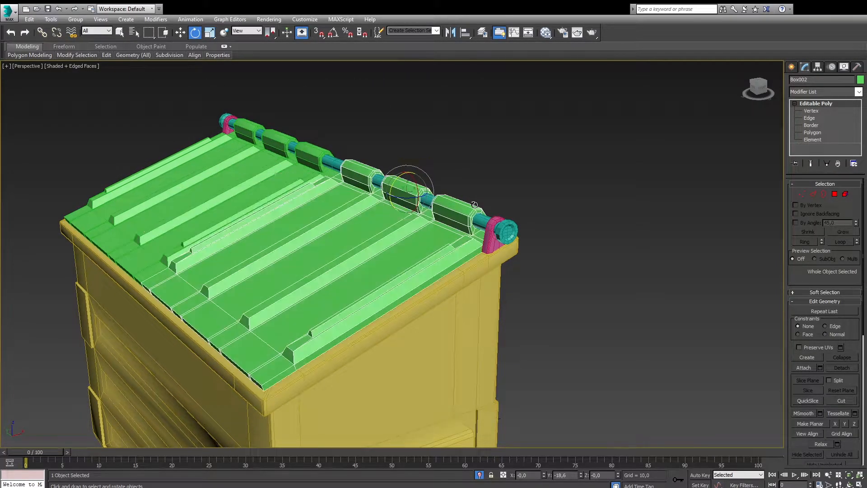
{"action": "left_click", "coordinate": [506, 166]}
{"action": "scroll", "coordinate": [504, 168], "scroll_direction": "down", "scroll_amount": 8}
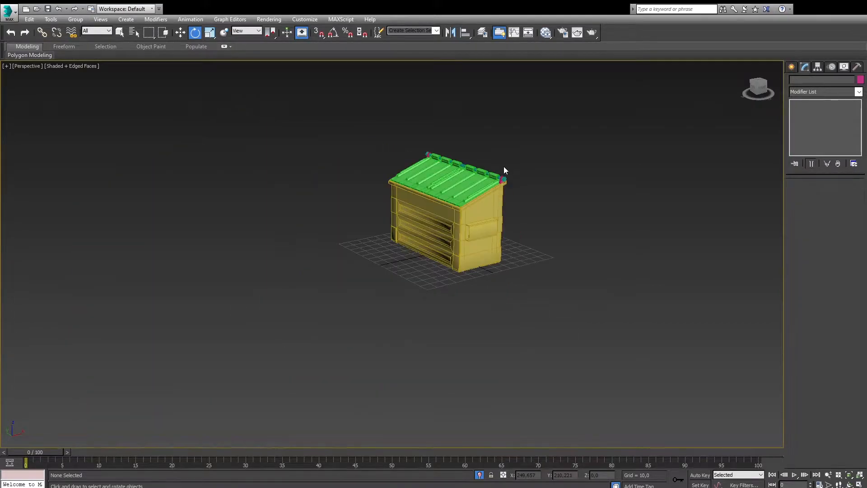
{"action": "scroll", "coordinate": [504, 169], "scroll_direction": "up", "scroll_amount": 8}
{"action": "scroll", "coordinate": [504, 172], "scroll_direction": "down", "scroll_amount": 6}
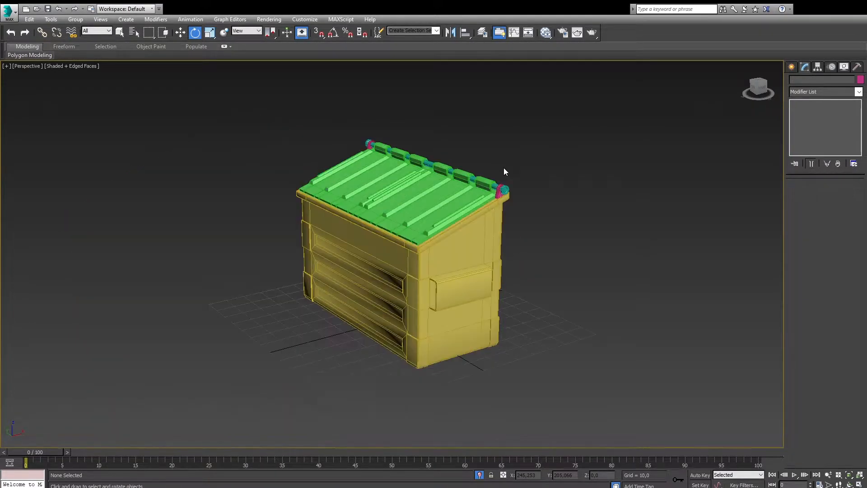
{"action": "mouse_move", "coordinate": [548, 236]}
{"action": "middle_mouse_down", "text": "alt"}
{"action": "mouse_move", "coordinate": [427, 226]}
{"action": "mouse_move", "coordinate": [559, 229]}
{"action": "middle_mouse_up", "text": "alt"}
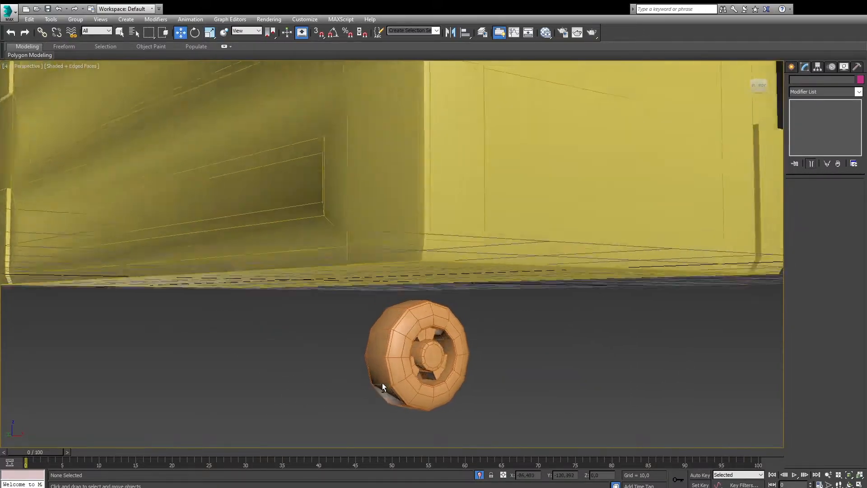
Inspect the orange spoked wheel beneath the dumpster's corner from several angles.
{"action": "middle_click_drag", "start_coordinate": [382, 383], "coordinate": [659, 377], "text": "alt"}
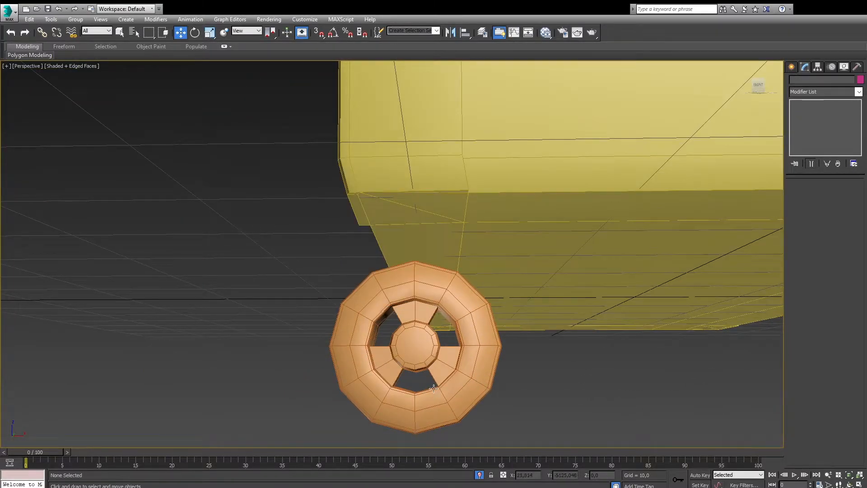
{"action": "middle_click_drag", "start_coordinate": [433, 388], "coordinate": [381, 385], "text": "alt"}
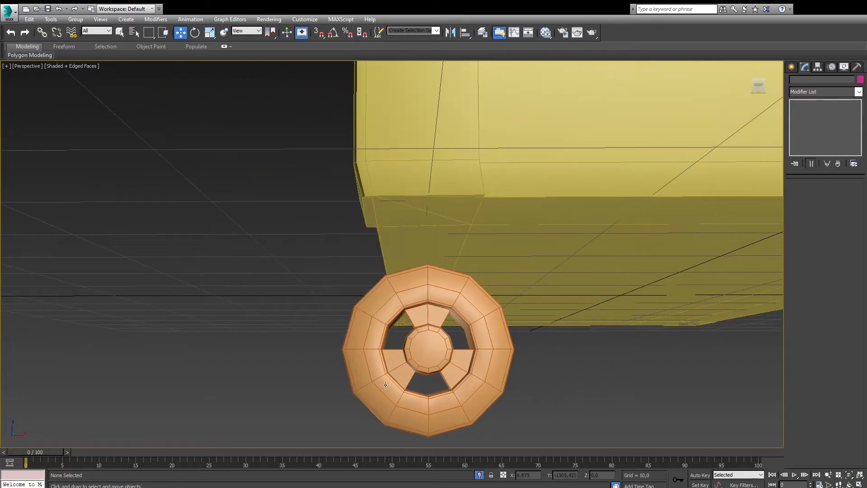
{"action": "middle_click_drag", "start_coordinate": [476, 381], "coordinate": [474, 377], "text": "alt"}
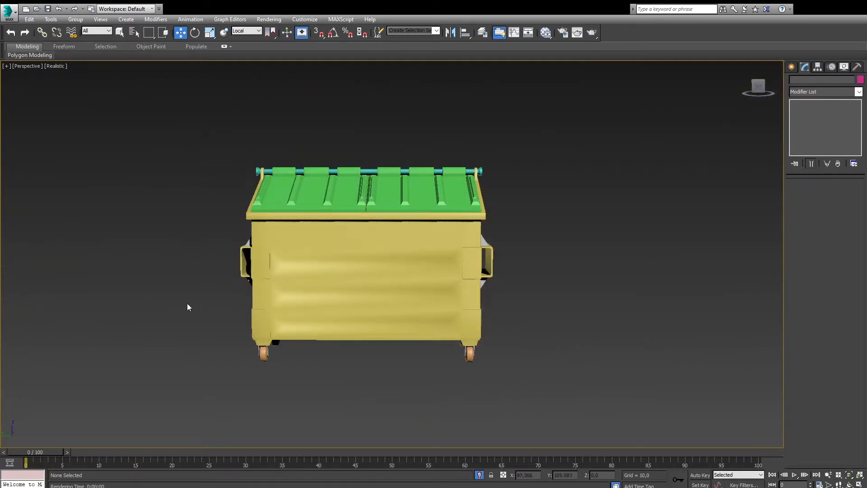
Review the complete dumpster with lids and casters, selecting all its parts to show their edges before clearing the selection.
{"action": "middle_click_drag", "start_coordinate": [187, 304], "coordinate": [514, 305], "text": "alt"}
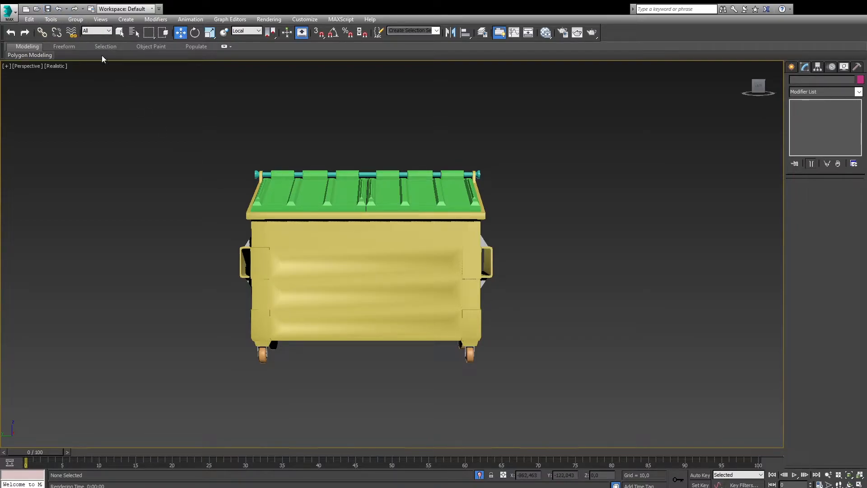
{"action": "left_click_drag", "start_coordinate": [163, 134], "coordinate": [618, 408]}
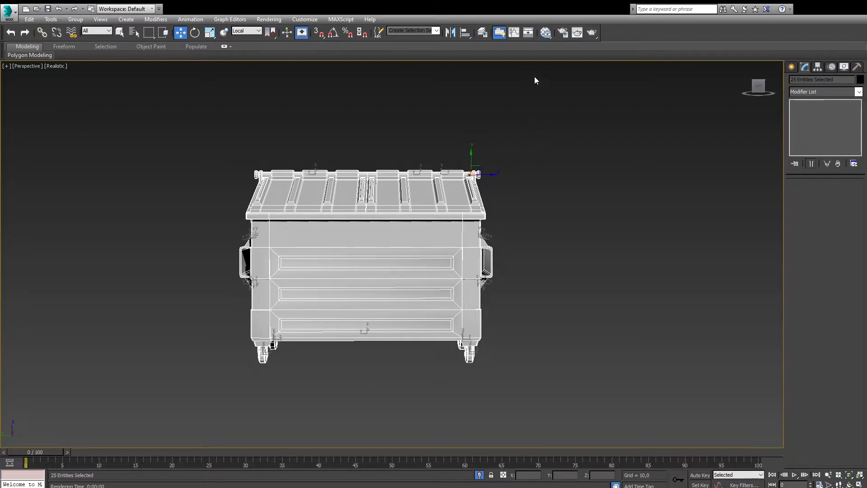
{"action": "left_click", "coordinate": [539, 284]}
{"action": "middle_click_drag", "start_coordinate": [427, 304], "coordinate": [379, 320]}
{"action": "middle_click_drag", "start_coordinate": [136, 347], "coordinate": [468, 348], "text": "alt"}
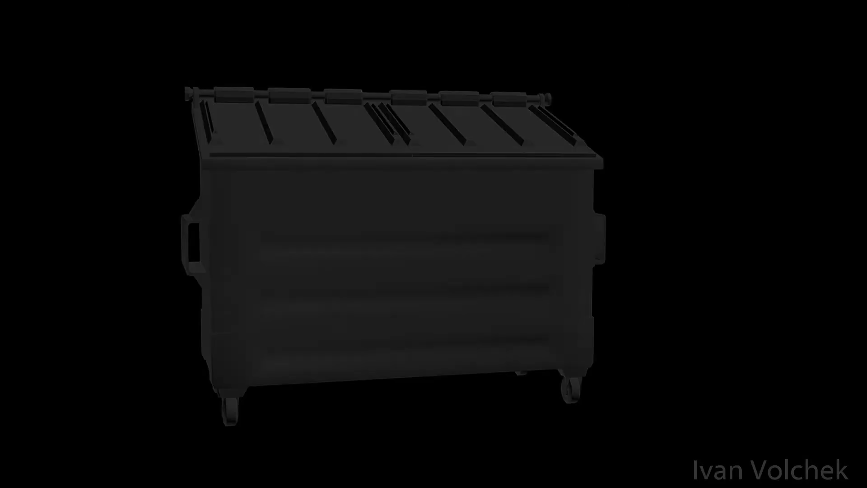